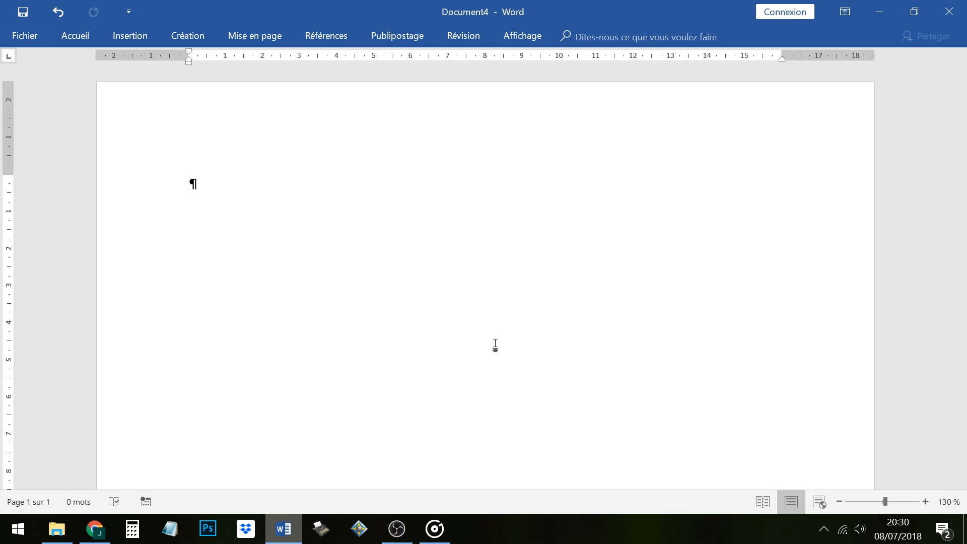
Step: Paste the copied Latin sample text into the blank document
{"action": "key", "text": "ctrl+v"}
{"action": "scroll", "coordinate": [496, 355], "scroll_direction": "up", "scroll_amount": 3}
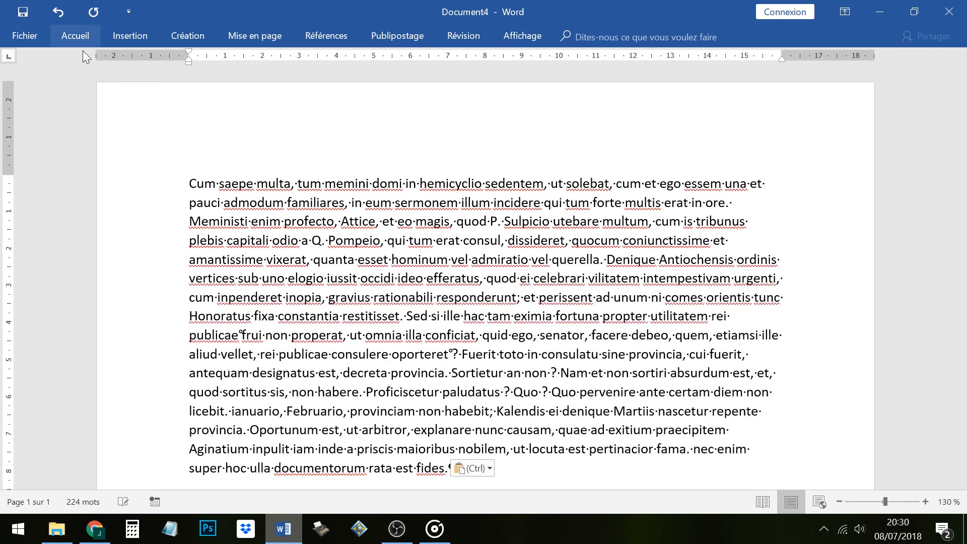
{"action": "left_click", "coordinate": [88, 38]}
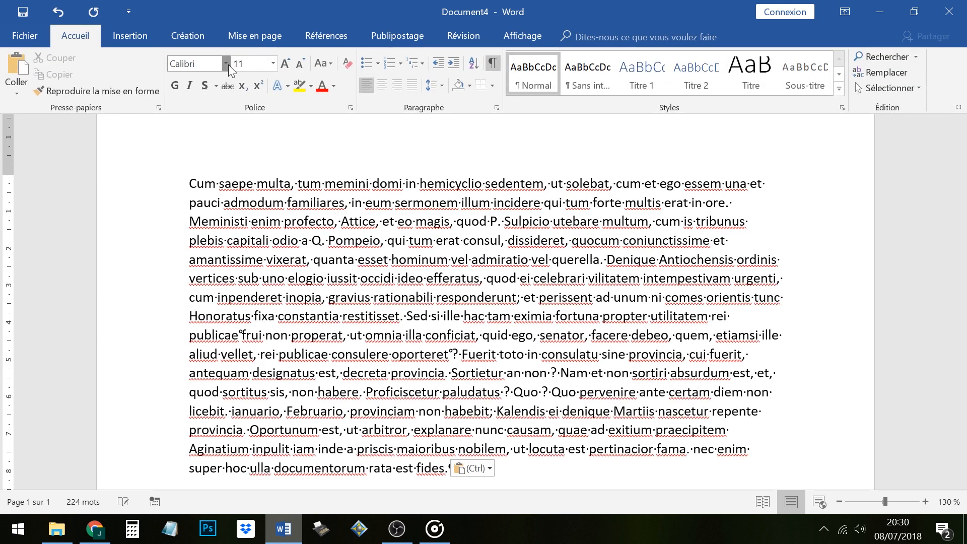
{"action": "left_click", "coordinate": [226, 64]}
{"action": "left_click", "coordinate": [271, 65]}
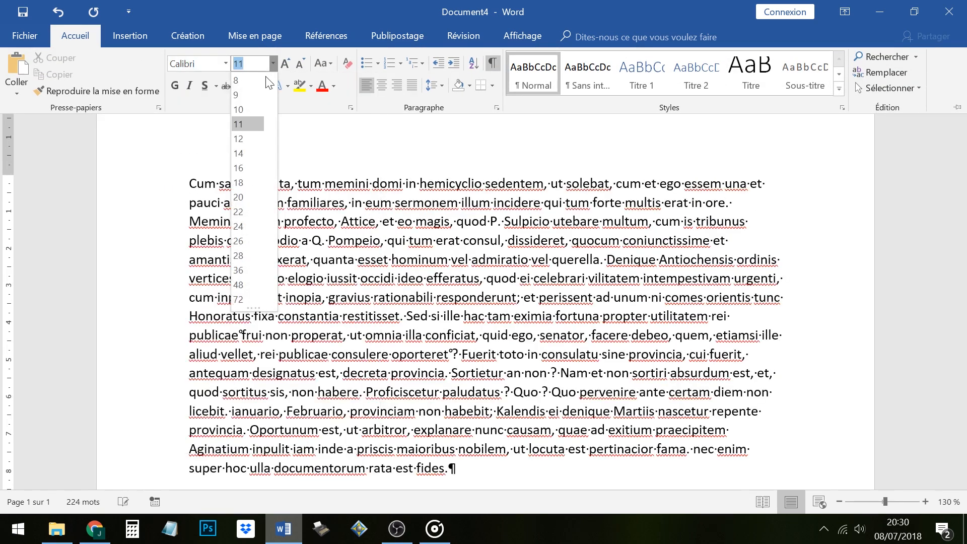
{"action": "left_click", "coordinate": [431, 85]}
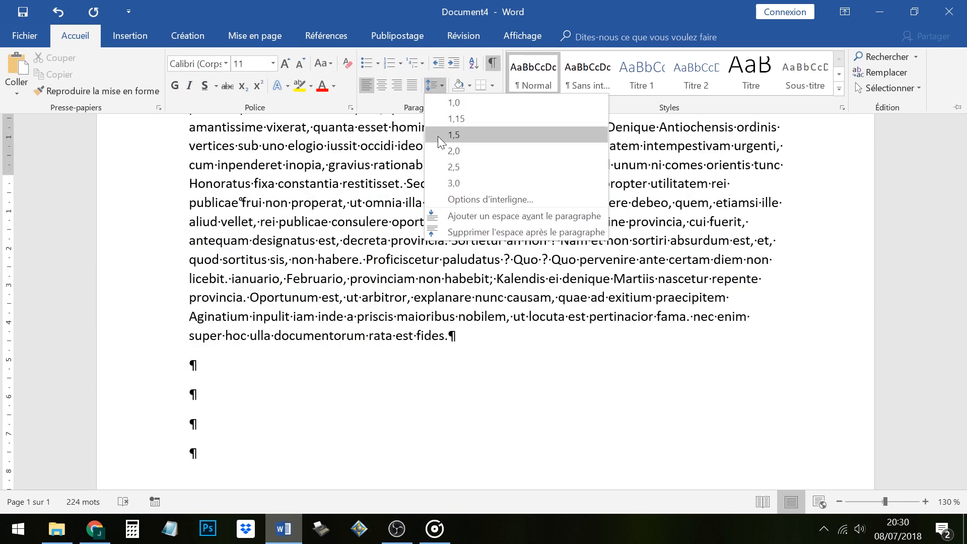
{"action": "left_click", "coordinate": [338, 210]}
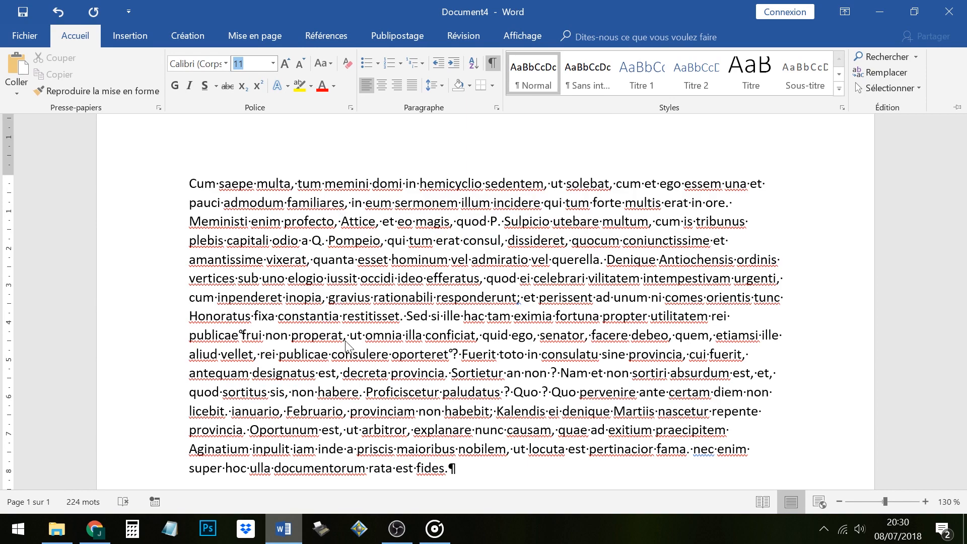
Step: Swap the non-breaking space before the question mark after "oporteret" for an ordinary space and put the non-breaking space back
{"action": "key", "text": "ctrl+F1"}
{"action": "scroll", "coordinate": [483, 302], "scroll_direction": "up", "scroll_amount": 5, "text": "ctrl"}
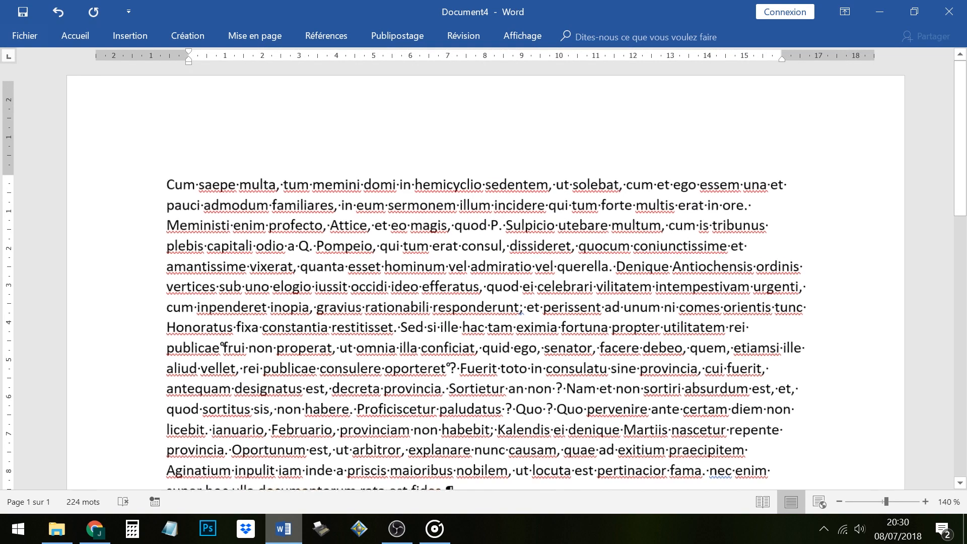
{"action": "scroll", "coordinate": [484, 272], "scroll_direction": "down", "scroll_amount": 3}
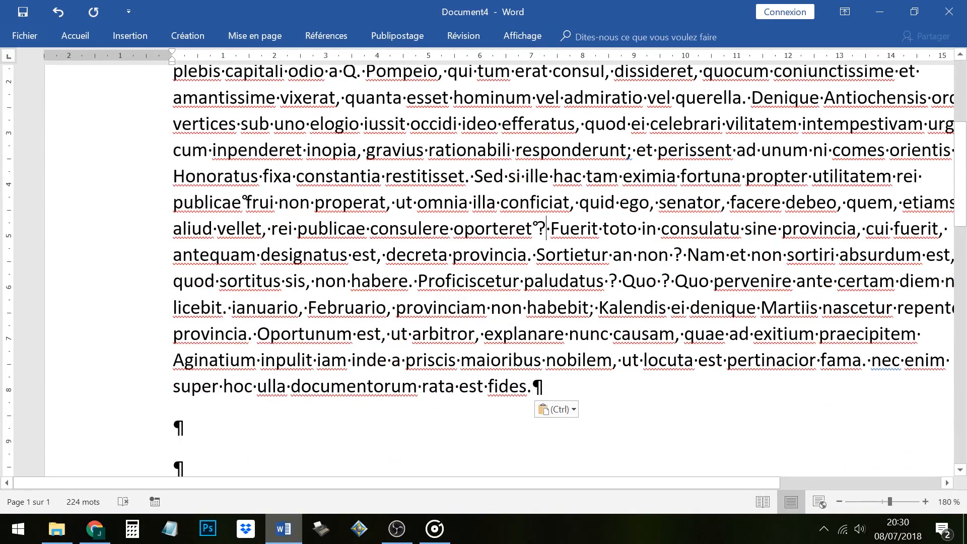
{"action": "key", "text": "BackSpace"}
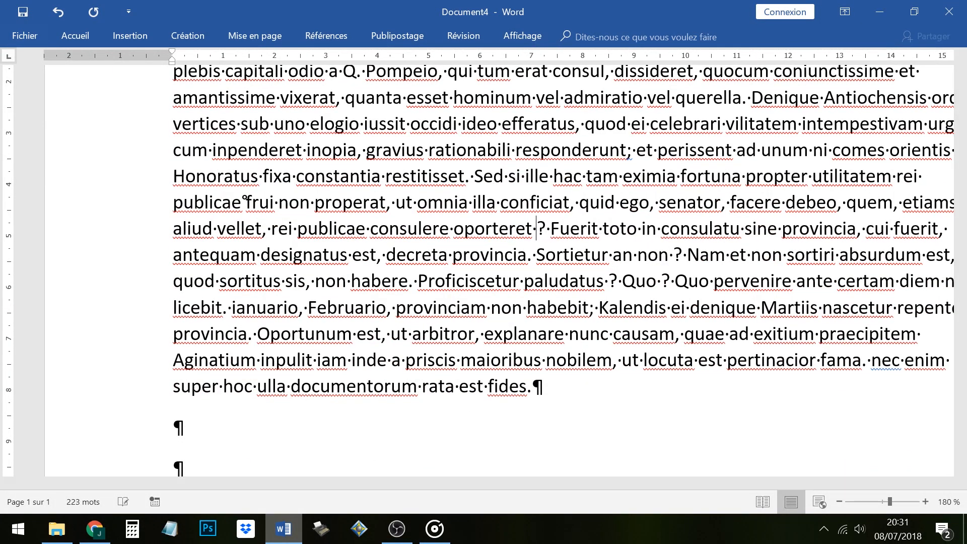
{"action": "key", "text": "BackSpace"}
{"action": "key", "text": "ctrl+shift+space"}
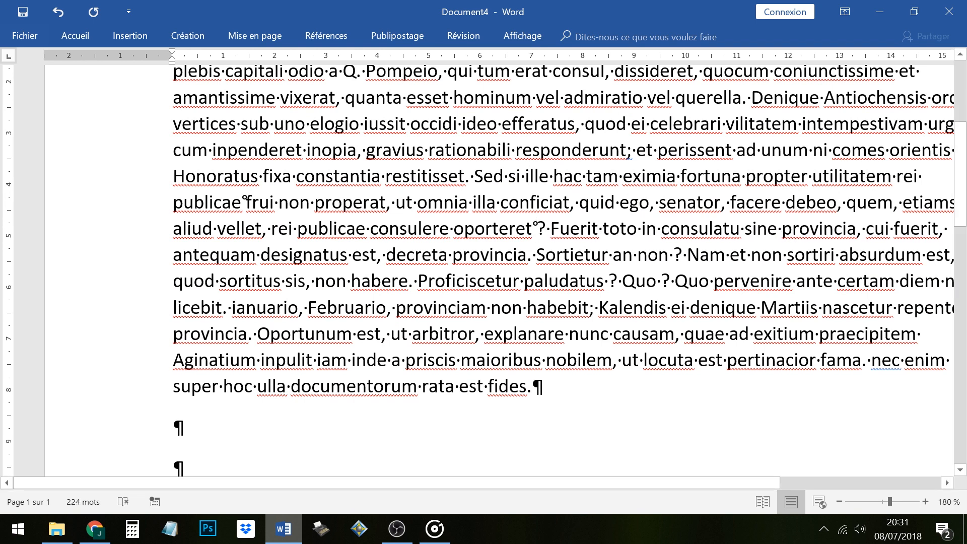
Step: Swap the non-breaking space between "publicae" and "frui" for an ordinary space and put the non-breaking space back
{"action": "key", "text": "BackSpace"}
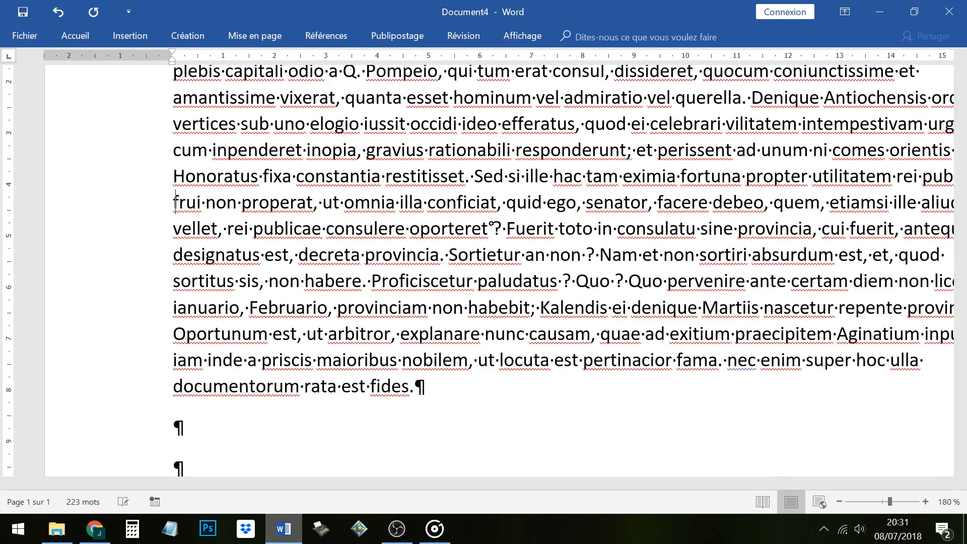
{"action": "scroll", "coordinate": [484, 267], "scroll_direction": "down", "scroll_amount": 3, "text": "ctrl"}
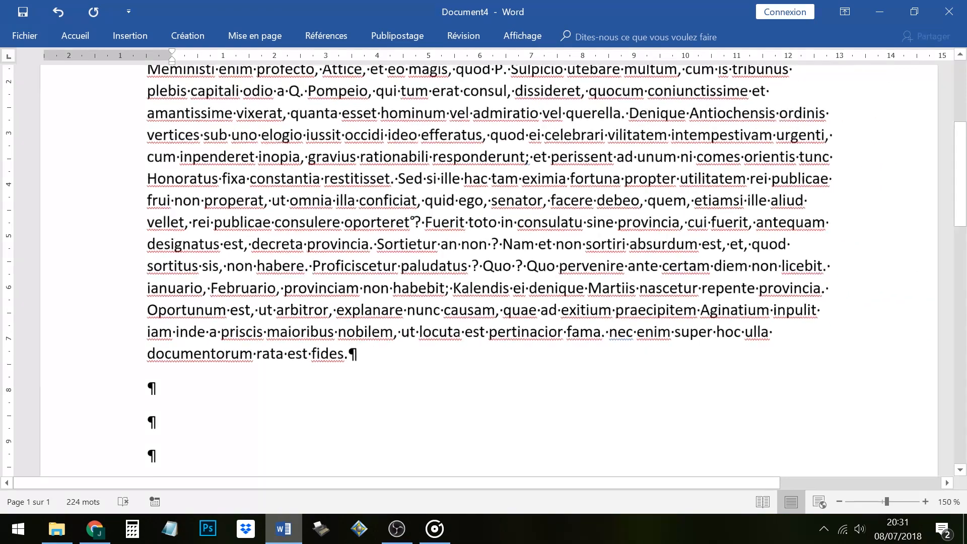
{"action": "key", "text": "BackSpace"}
{"action": "key", "text": "ctrl+shift+space"}
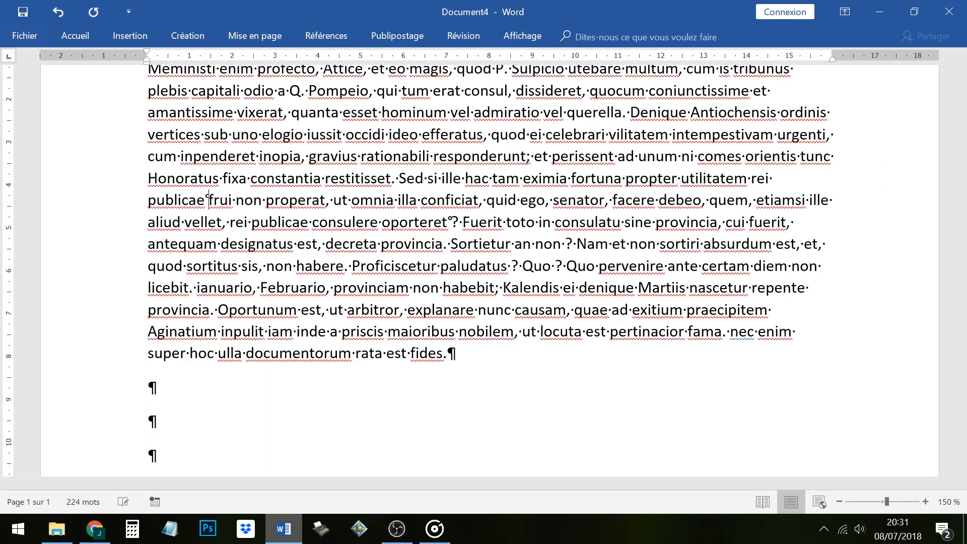
Step: Start a new macro recording and name the macro super_macro
{"action": "scroll", "coordinate": [483, 267], "scroll_direction": "up", "scroll_amount": 3}
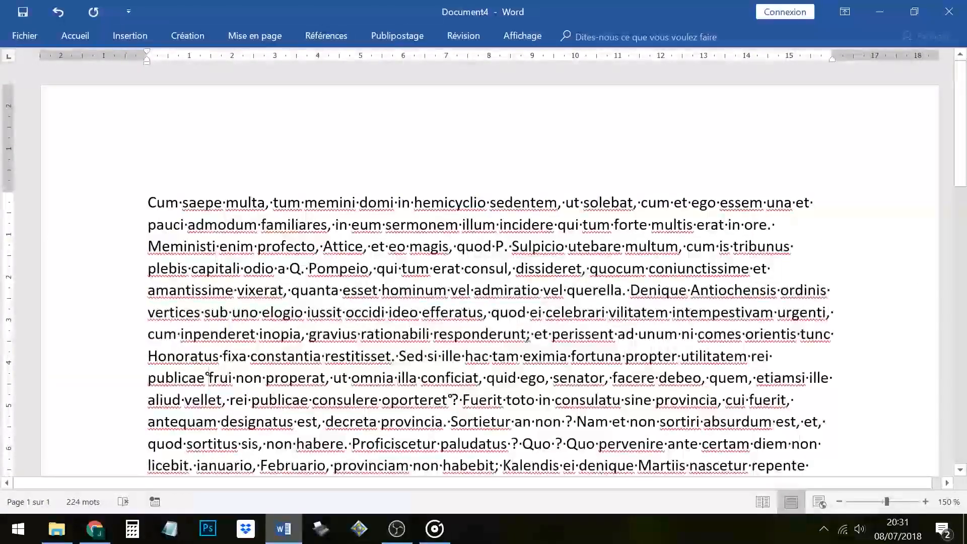
{"action": "left_click", "coordinate": [524, 36]}
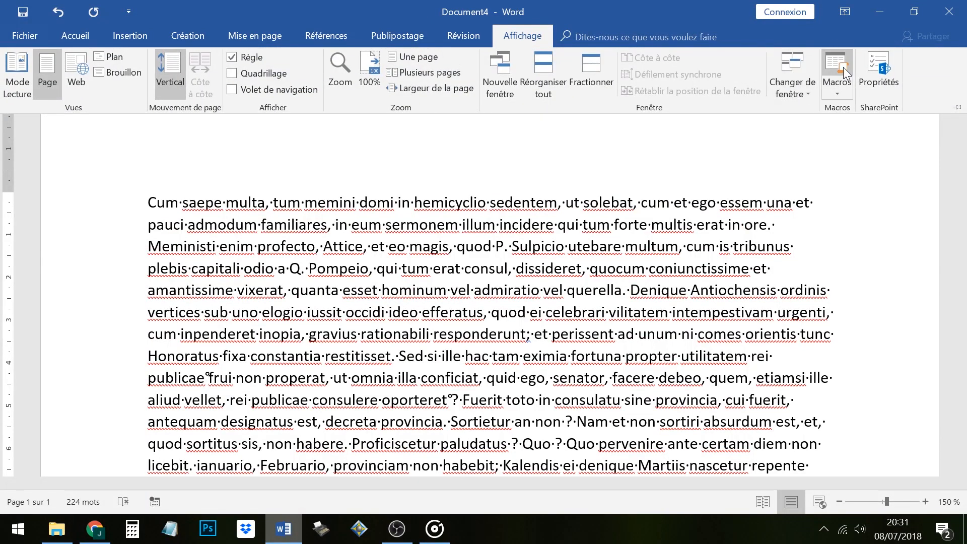
{"action": "left_click", "coordinate": [839, 93]}
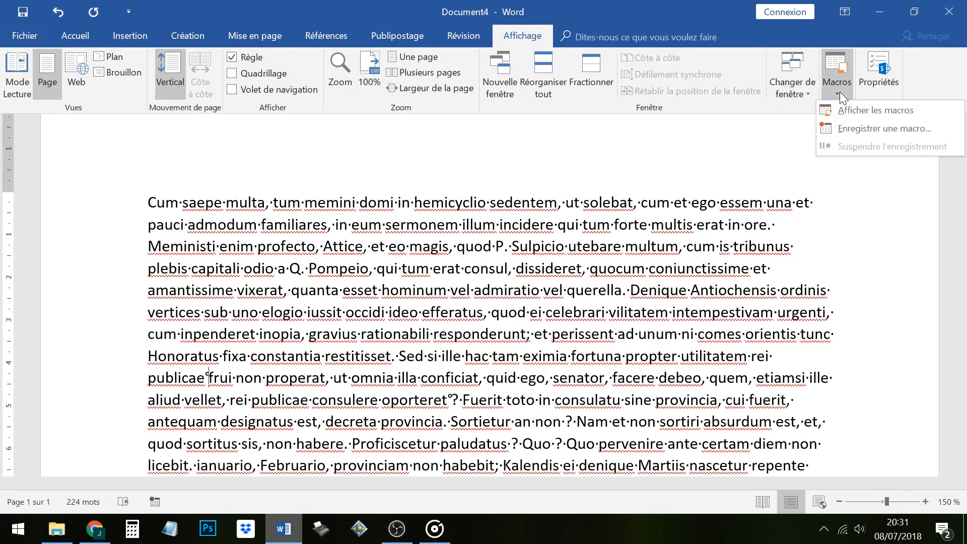
{"action": "left_click", "coordinate": [847, 125]}
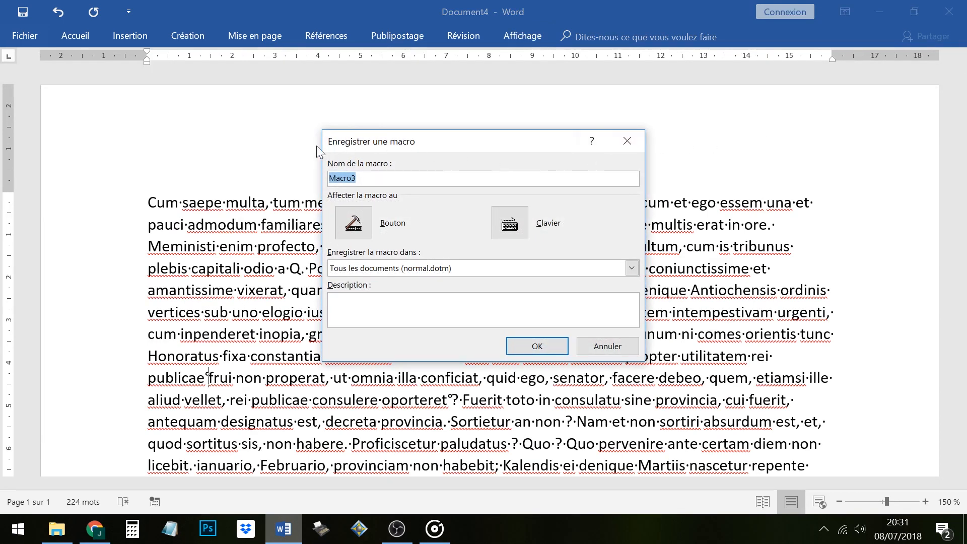
{"action": "type", "text": "super_m"}
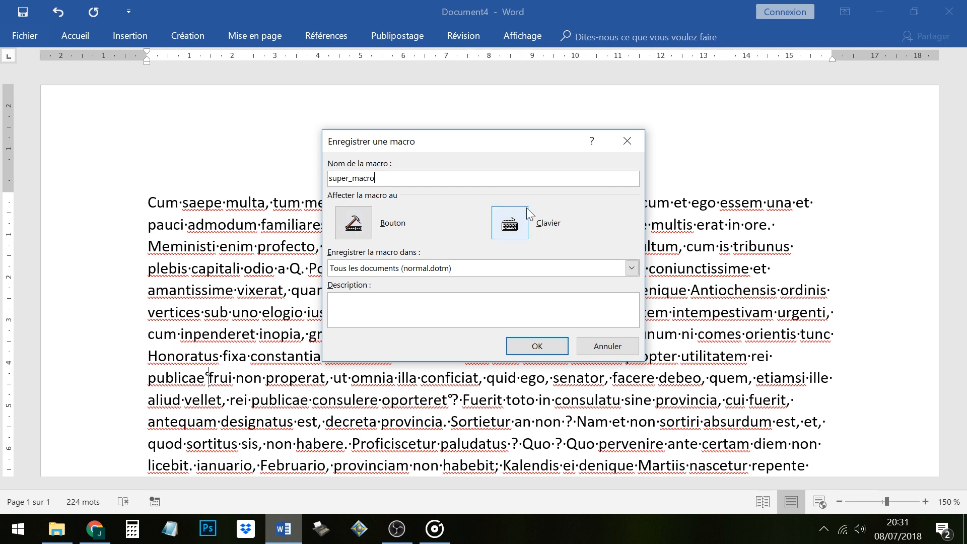
Step: Assign the macro to a button by adding Normal.NewMacros.super_macro to the Quick Access Toolbar commands
{"action": "left_click", "coordinate": [356, 224]}
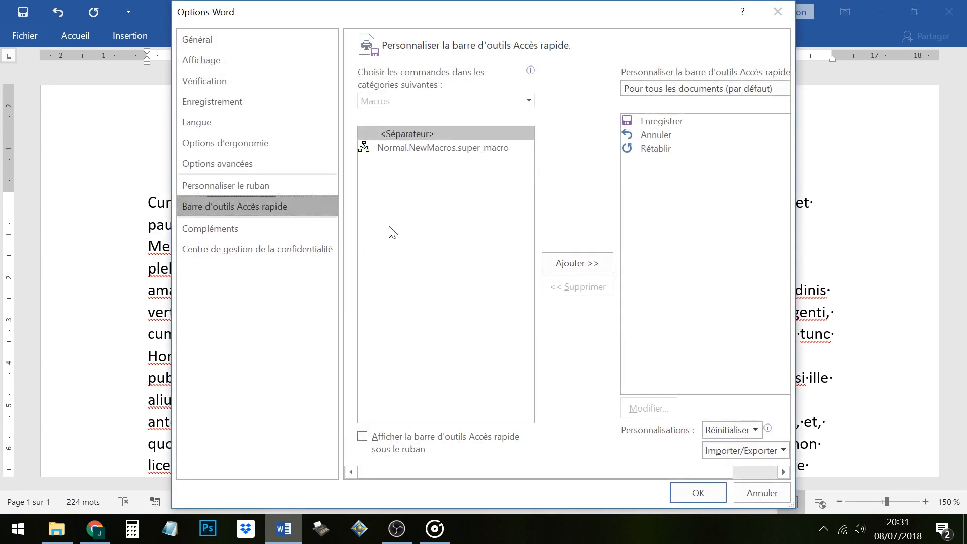
{"action": "left_click", "coordinate": [469, 148]}
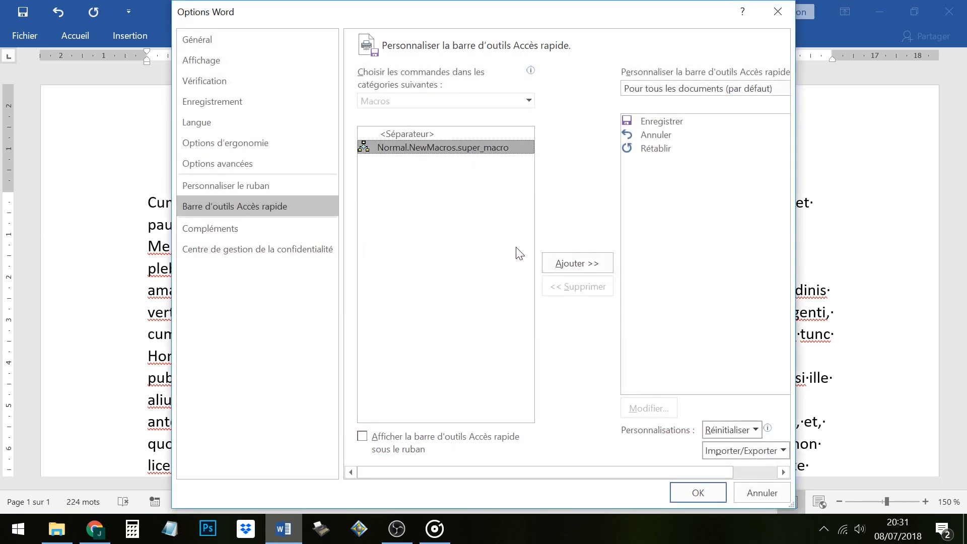
{"action": "left_click", "coordinate": [573, 259]}
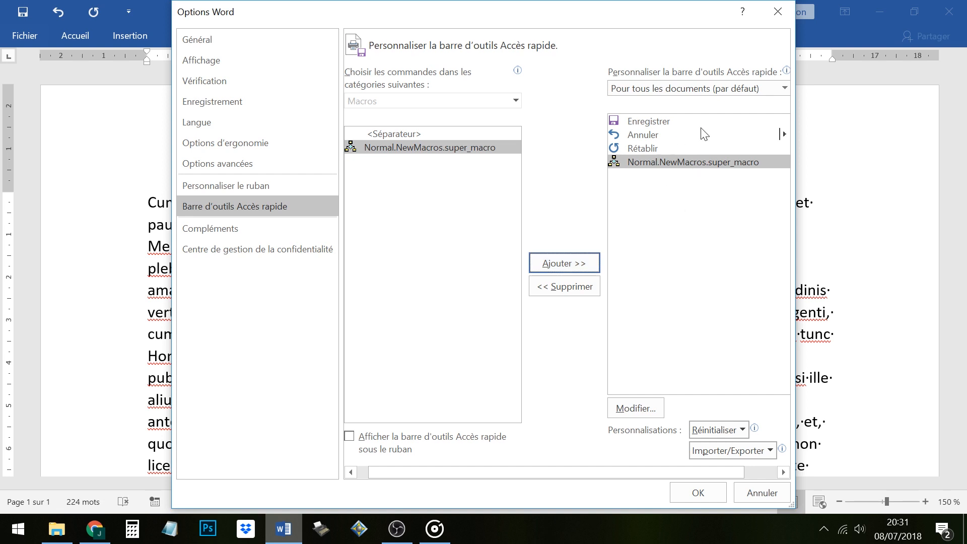
Step: Give the super_macro button the π symbol and confirm the options so recording begins
{"action": "left_click", "coordinate": [637, 408]}
{"action": "scroll", "coordinate": [579, 252], "scroll_direction": "down", "scroll_amount": 1}
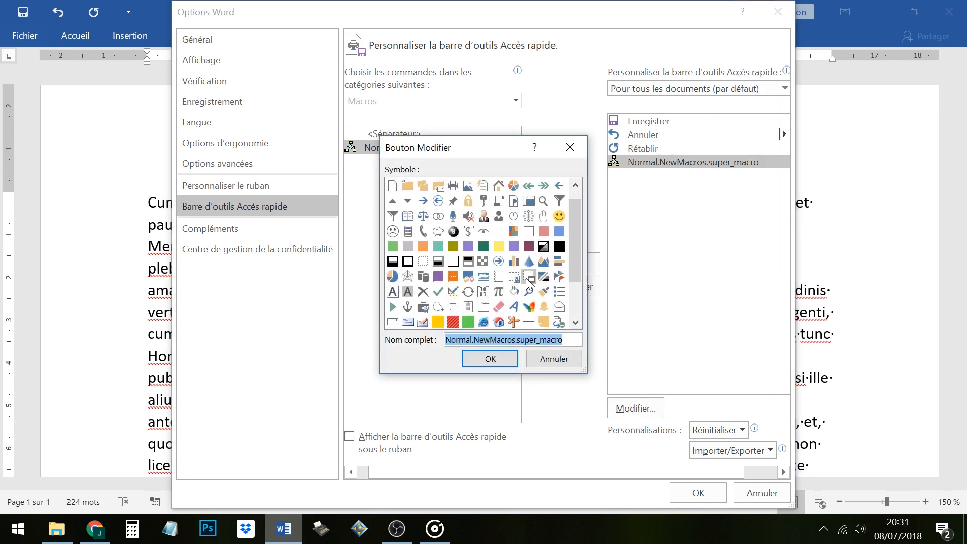
{"action": "left_click", "coordinate": [506, 293]}
{"action": "left_click", "coordinate": [491, 358]}
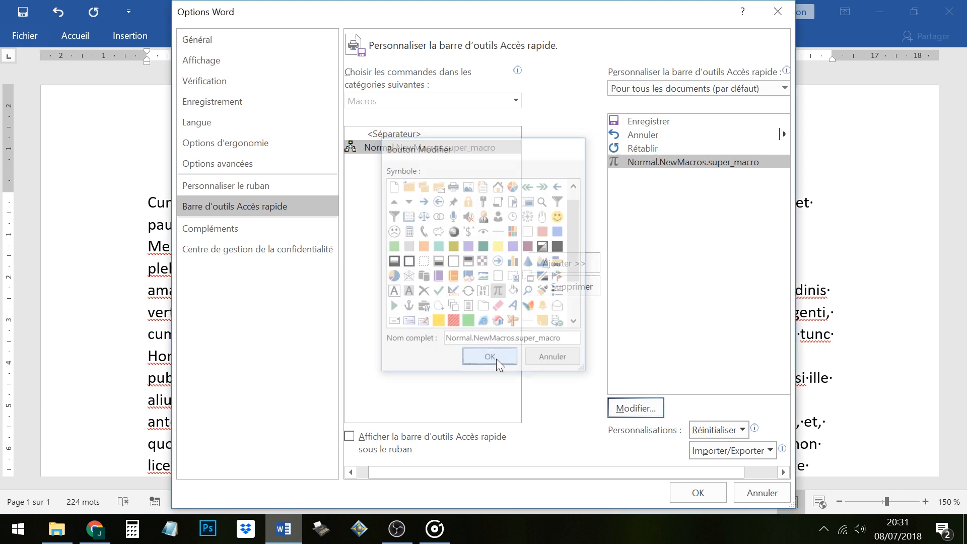
{"action": "left_click", "coordinate": [698, 492]}
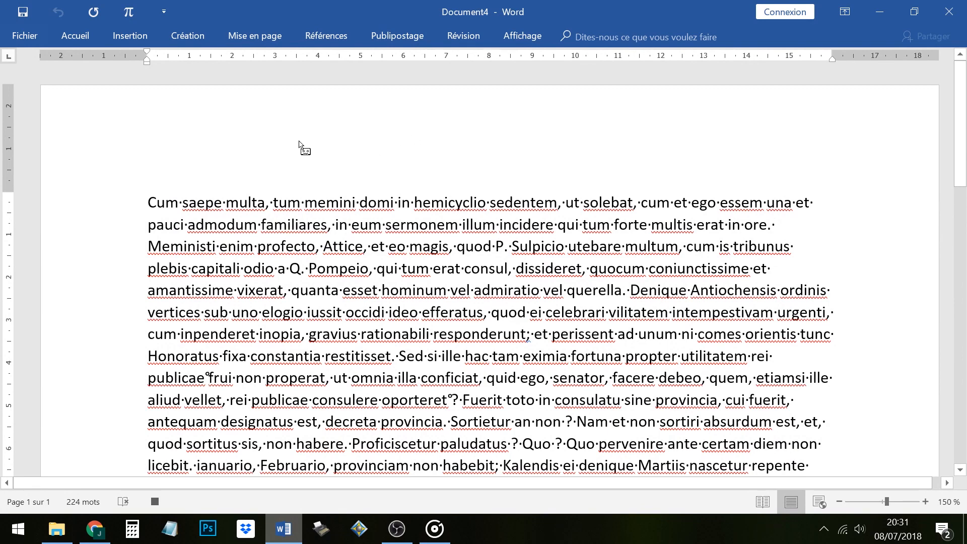
Step: Set the whole document's text to Times New Roman, size 12
{"action": "key", "text": "ctrl+a"}
{"action": "left_click", "coordinate": [75, 36]}
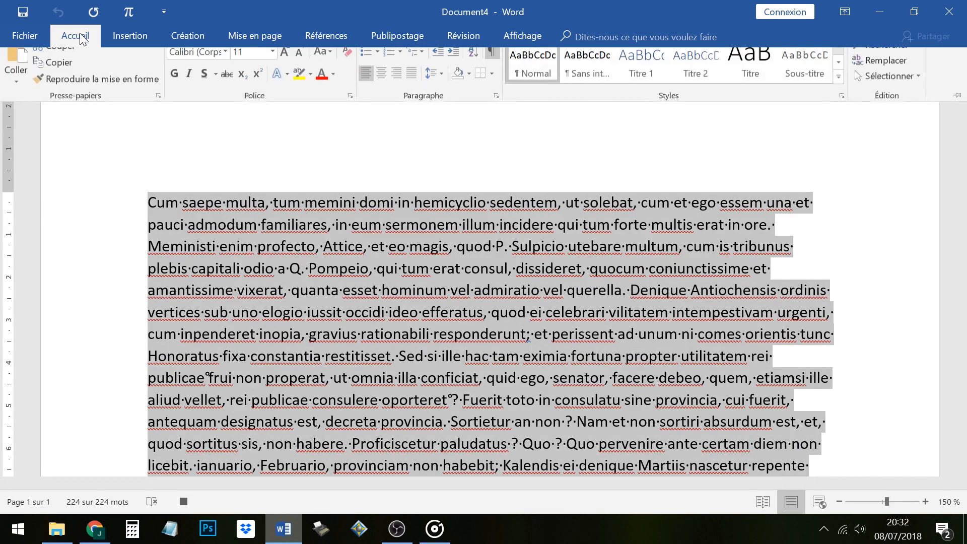
{"action": "left_click", "coordinate": [226, 64]}
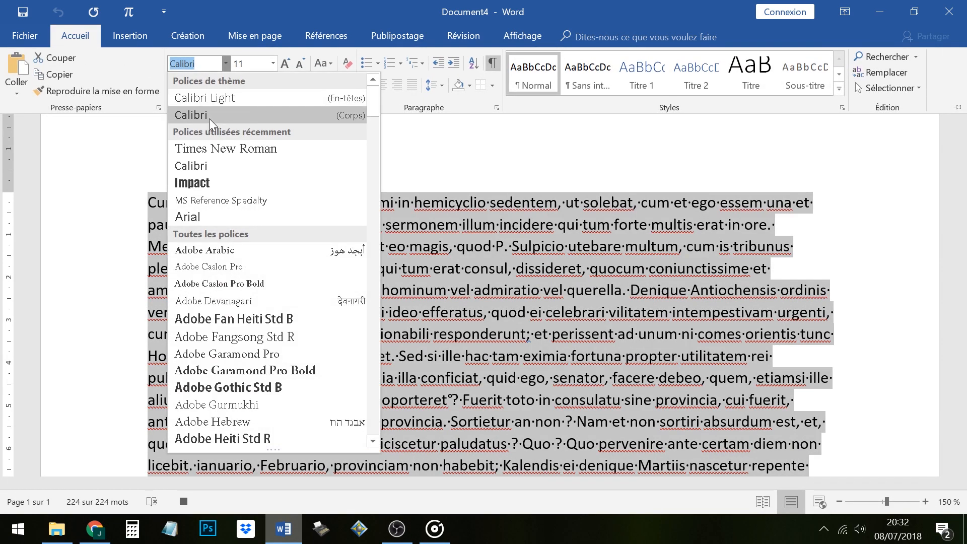
{"action": "left_click", "coordinate": [204, 146]}
{"action": "left_click", "coordinate": [273, 65]}
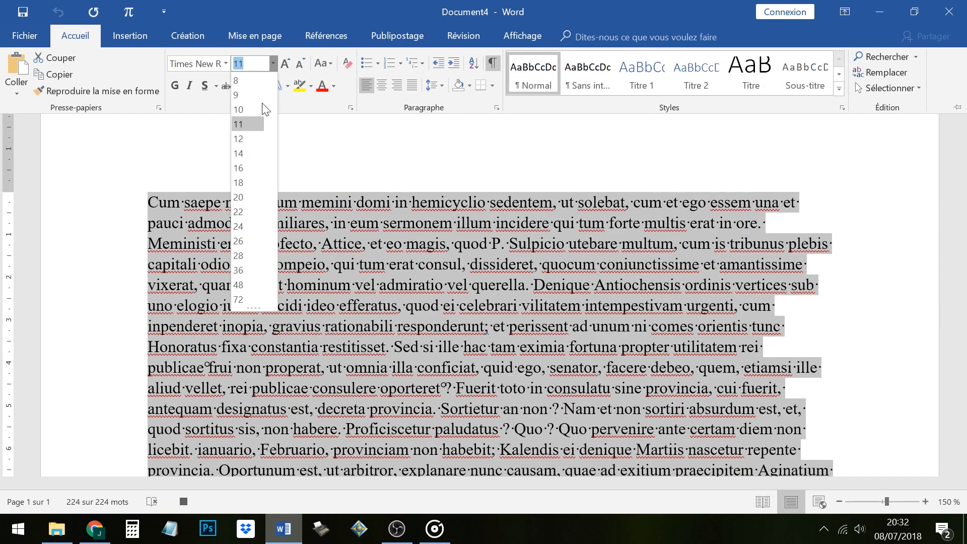
{"action": "left_click", "coordinate": [246, 138]}
Step: Justify the selected text and set its line spacing to 1,5
{"action": "left_click", "coordinate": [412, 86]}
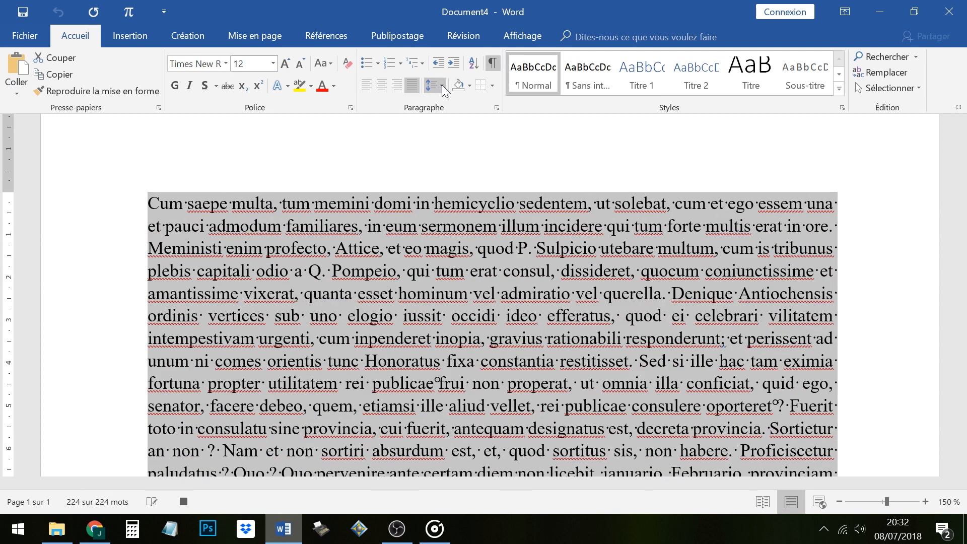
{"action": "left_click", "coordinate": [443, 86]}
{"action": "left_click", "coordinate": [450, 134]}
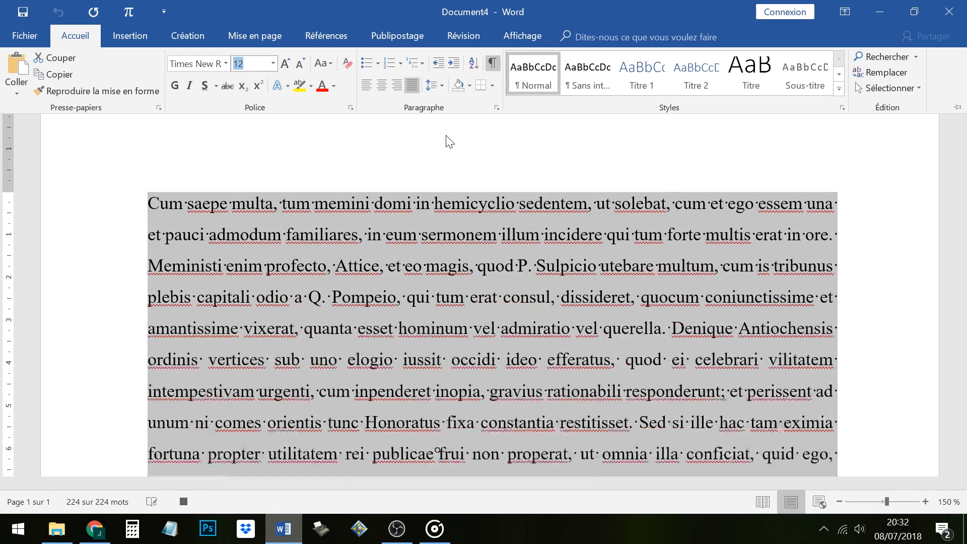
{"action": "scroll", "coordinate": [441, 236], "scroll_direction": "down", "scroll_amount": 5}
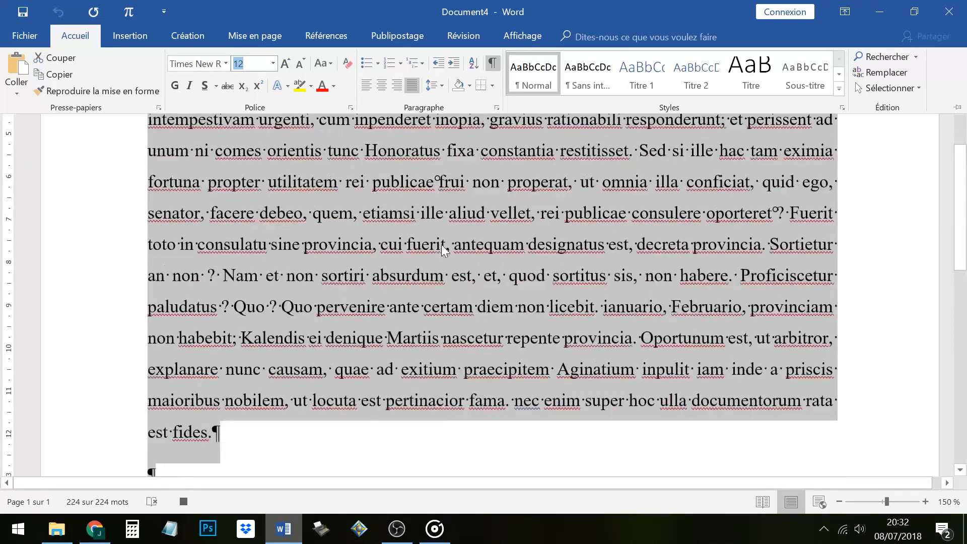
{"action": "left_click", "coordinate": [433, 196]}
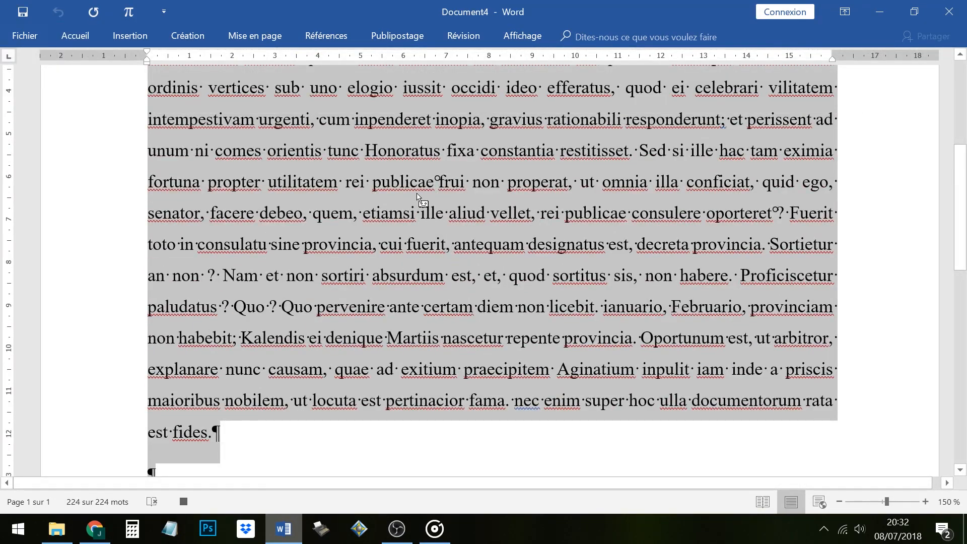
Step: Replace every ordinary space before a colon with a non-breaking space, using ^s: as the replacement
{"action": "left_click", "coordinate": [419, 187]}
{"action": "key", "text": "ctrl+h"}
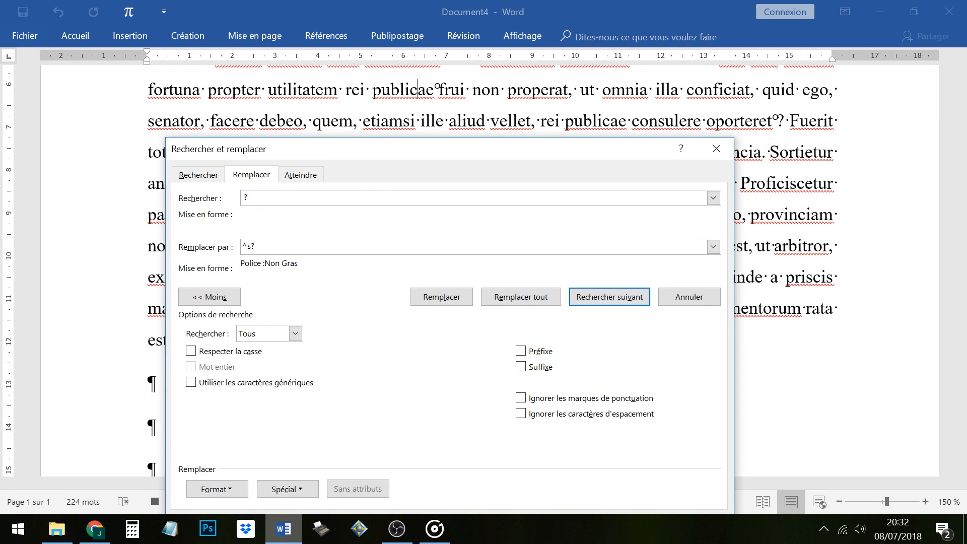
{"action": "key", "text": "Tab"}
{"action": "key", "text": "End"}
{"action": "left_click", "coordinate": [206, 297]}
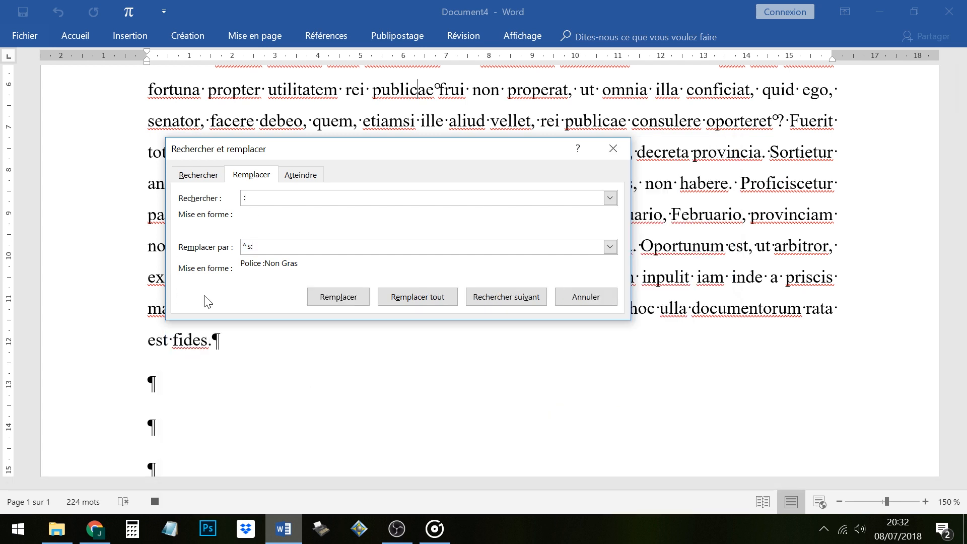
{"action": "left_click", "coordinate": [409, 297]}
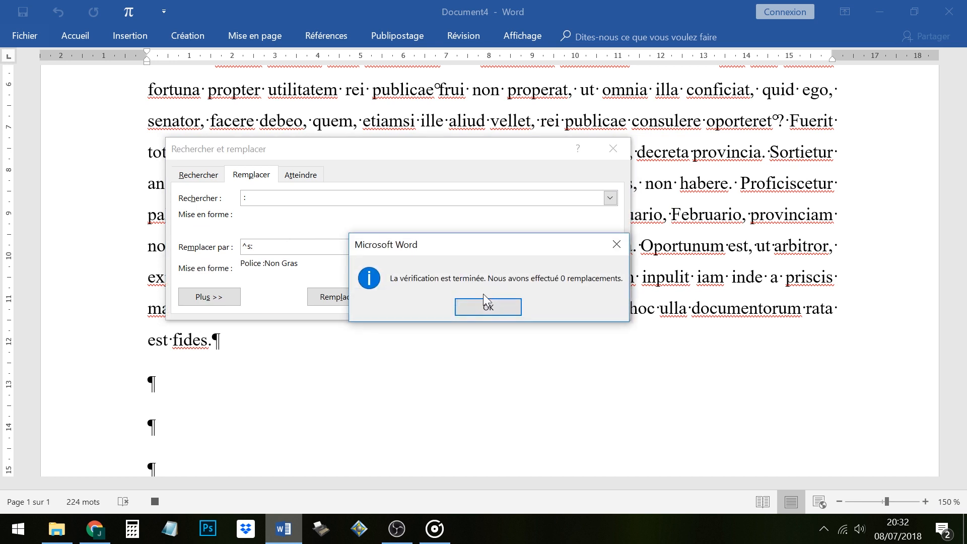
{"action": "key", "text": "Return"}
Step: Replace every ordinary space before a semicolon with a non-breaking space, using ^s; as the replacement
{"action": "key", "text": "Tab"}
{"action": "key", "text": "End"}
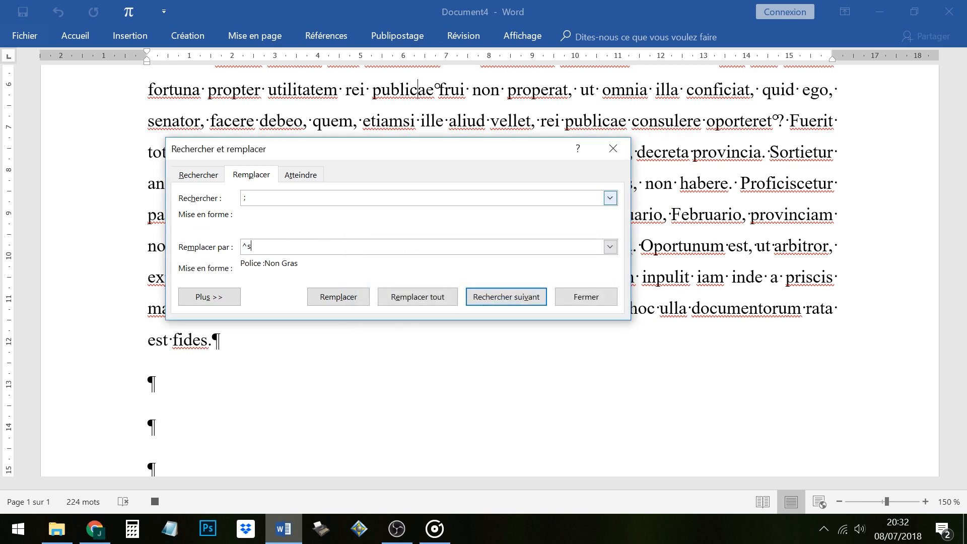
{"action": "left_click", "coordinate": [448, 292]}
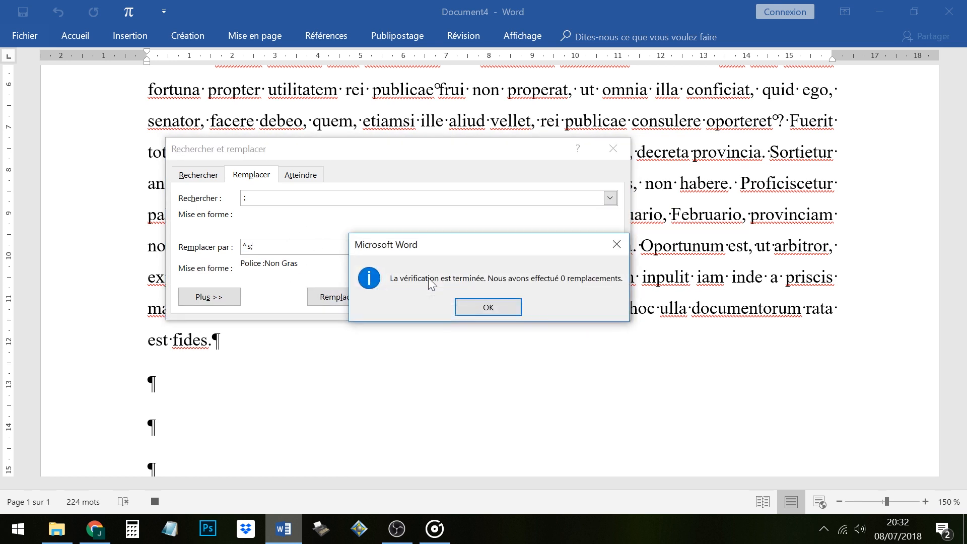
Step: Replace every ordinary space before a question mark with a non-breaking space, using ^s? as the replacement
{"action": "key", "text": "Return"}
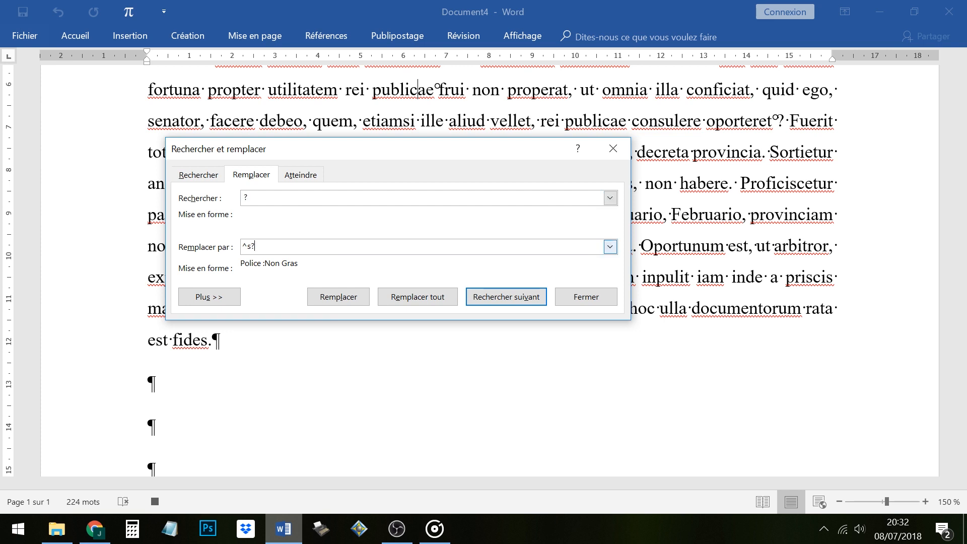
{"action": "left_click", "coordinate": [410, 302]}
{"action": "key", "text": "Return"}
Step: Replace every ordinary space before an exclamation mark with a non-breaking space, using ^s! as the replacement, and close the find-and-replace dialog
{"action": "type", "text": "!"}
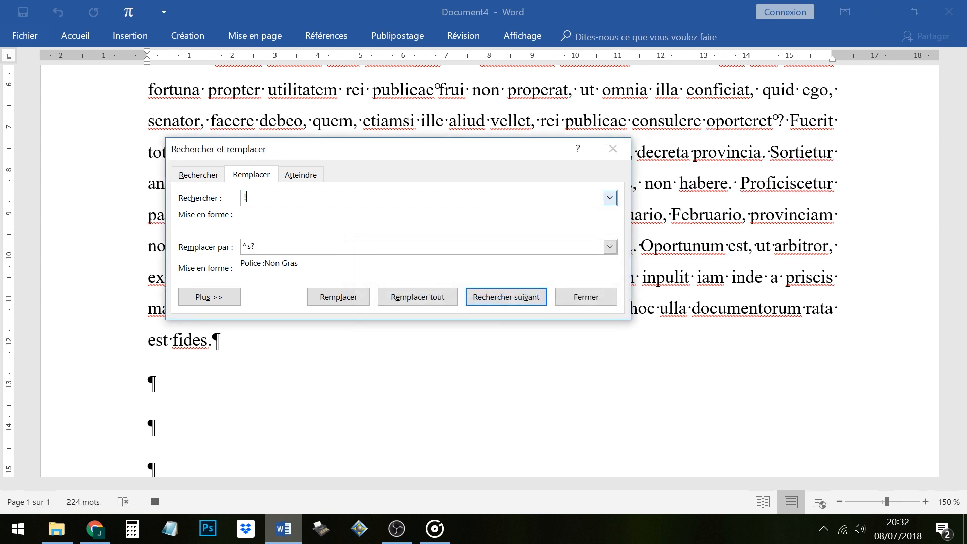
{"action": "key", "text": "Tab"}
{"action": "key", "text": "End"}
{"action": "key", "text": "BackSpace"}
{"action": "type", "text": "!"}
{"action": "right_click", "coordinate": [306, 199]}
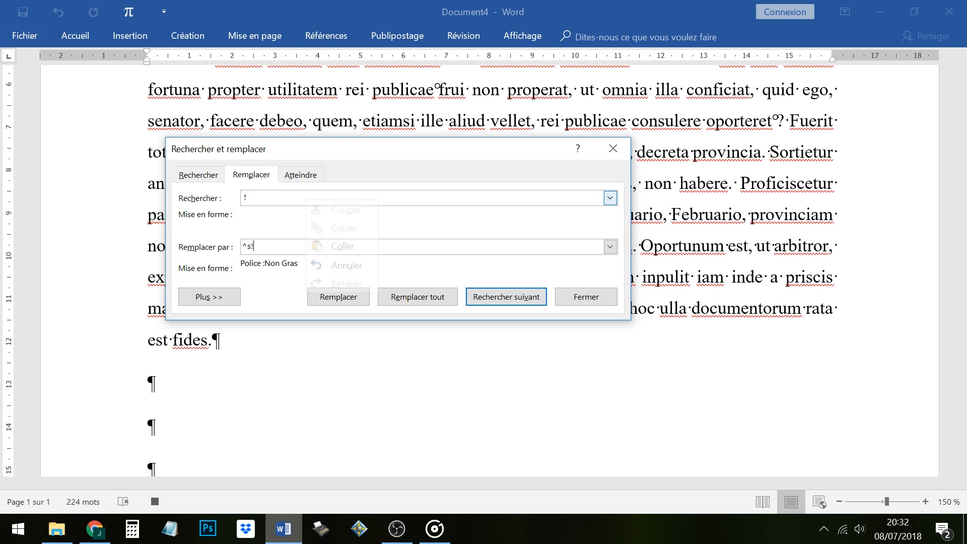
{"action": "left_click", "coordinate": [412, 302]}
{"action": "left_click", "coordinate": [512, 307]}
{"action": "left_click", "coordinate": [585, 296]}
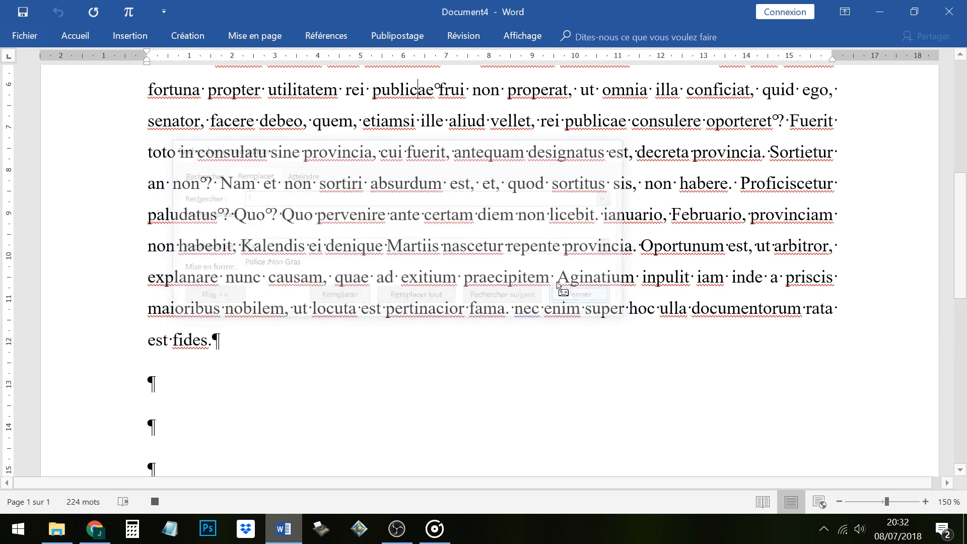
Step: Stop recording the formatting macro
{"action": "left_click", "coordinate": [523, 35]}
{"action": "left_click", "coordinate": [833, 92]}
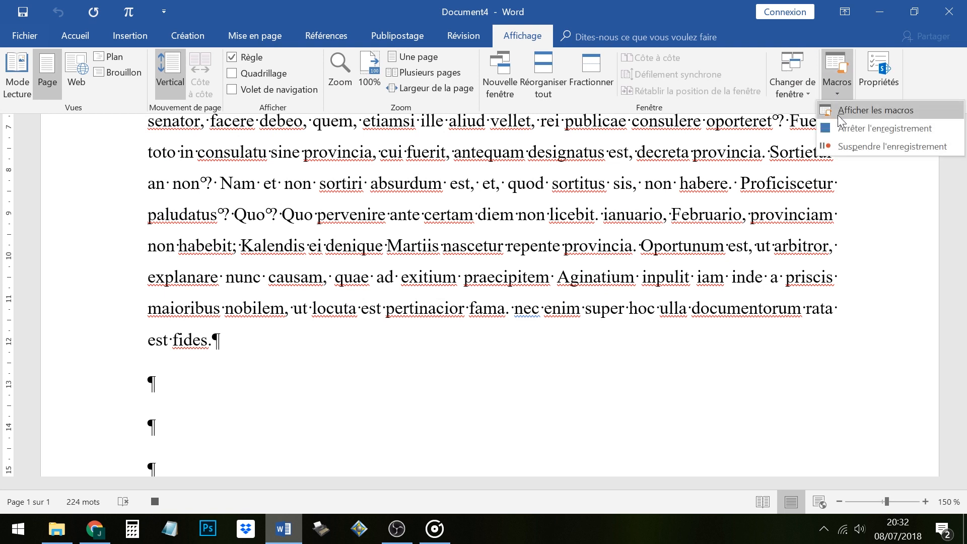
{"action": "left_click", "coordinate": [848, 128]}
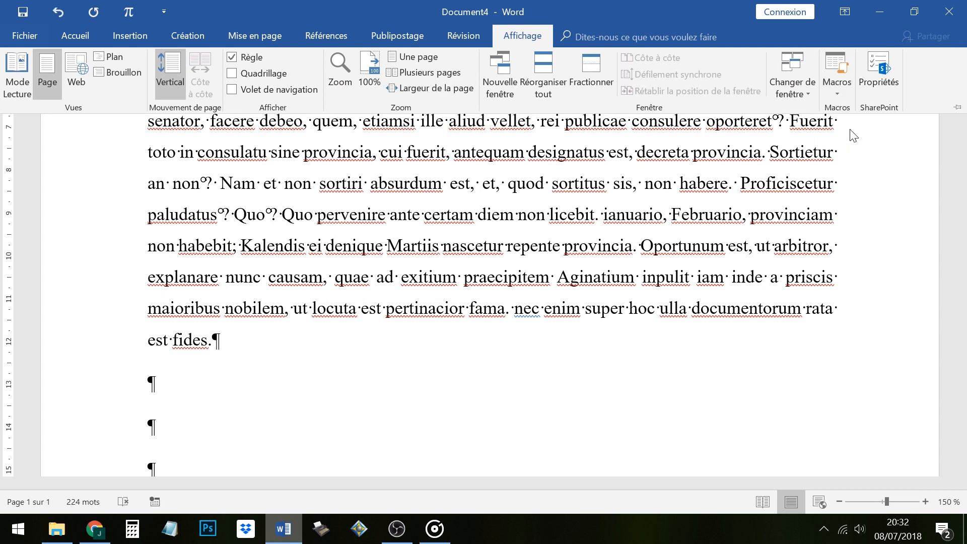
Step: Run the π macro on the document and check the formatted text
{"action": "left_click", "coordinate": [126, 16]}
{"action": "scroll", "coordinate": [102, 100], "scroll_direction": "up", "scroll_amount": 4}
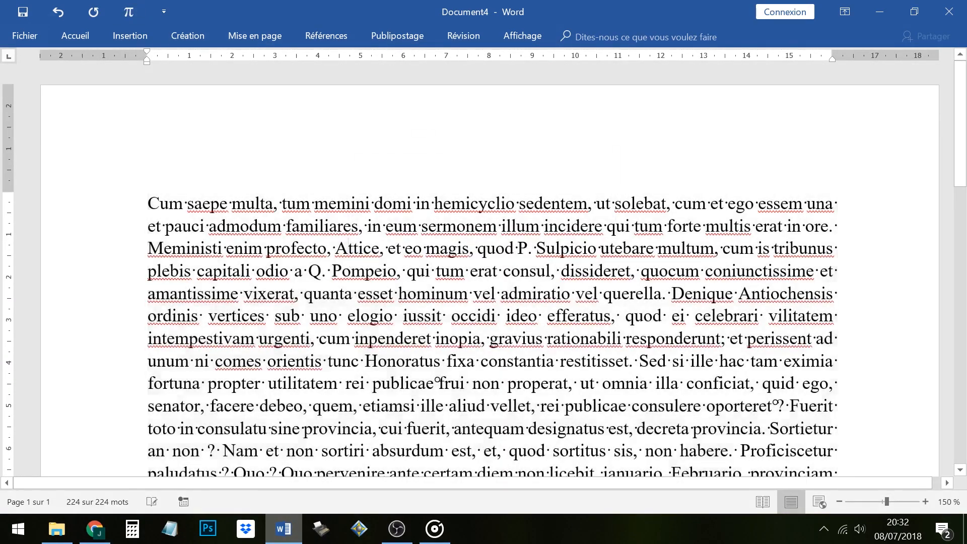
{"action": "scroll", "coordinate": [489, 272], "scroll_direction": "down", "scroll_amount": 3}
{"action": "scroll", "coordinate": [490, 272], "scroll_direction": "up", "scroll_amount": 2}
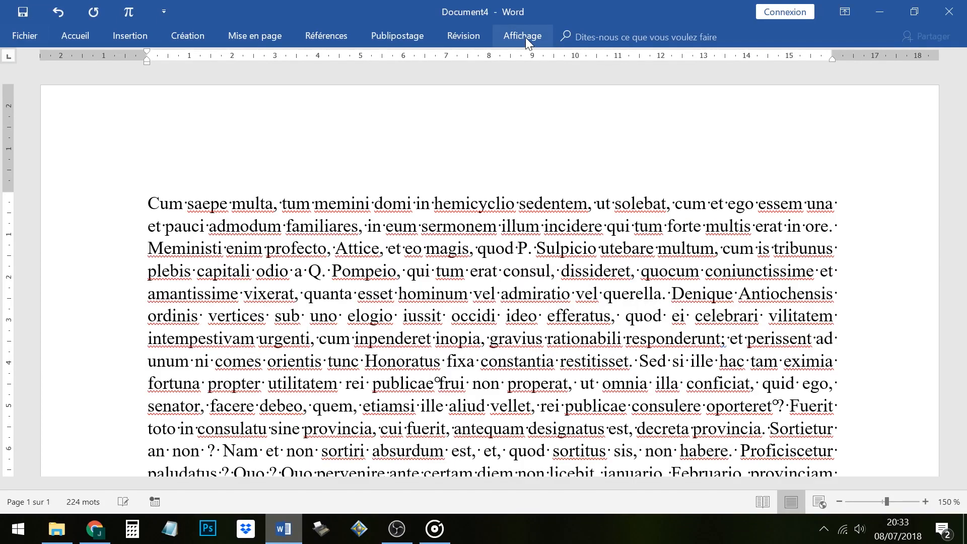
Step: Start recording a new macro for all documents and assign it the keyboard shortcut Alt+4, saved in Normal.dotm
{"action": "left_click", "coordinate": [524, 37]}
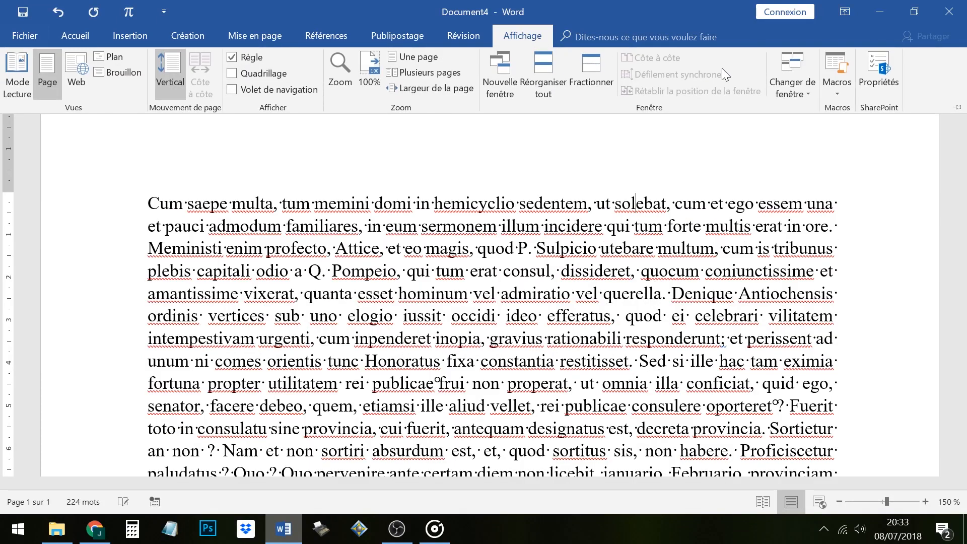
{"action": "left_click", "coordinate": [839, 94]}
{"action": "left_click", "coordinate": [850, 125]}
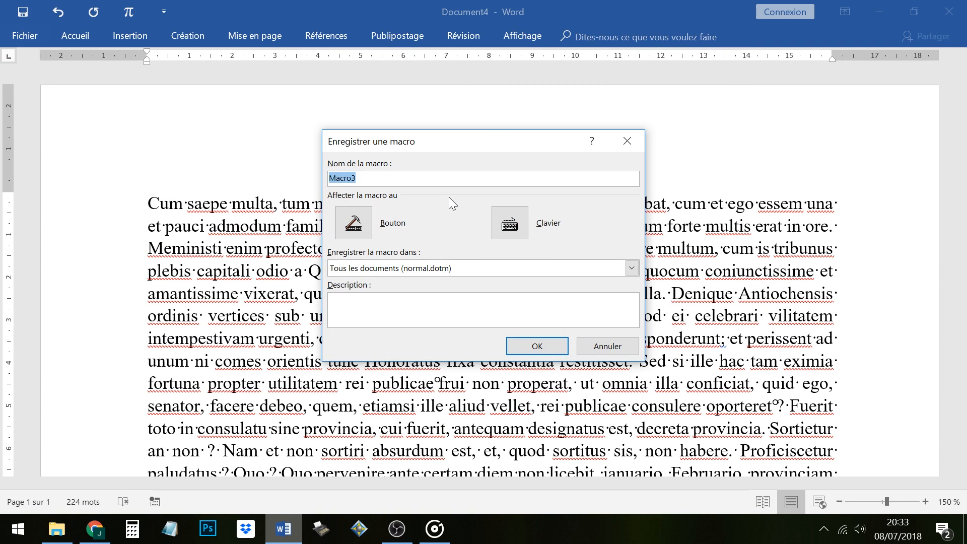
{"action": "left_click", "coordinate": [508, 221]}
{"action": "left_click", "coordinate": [437, 252]}
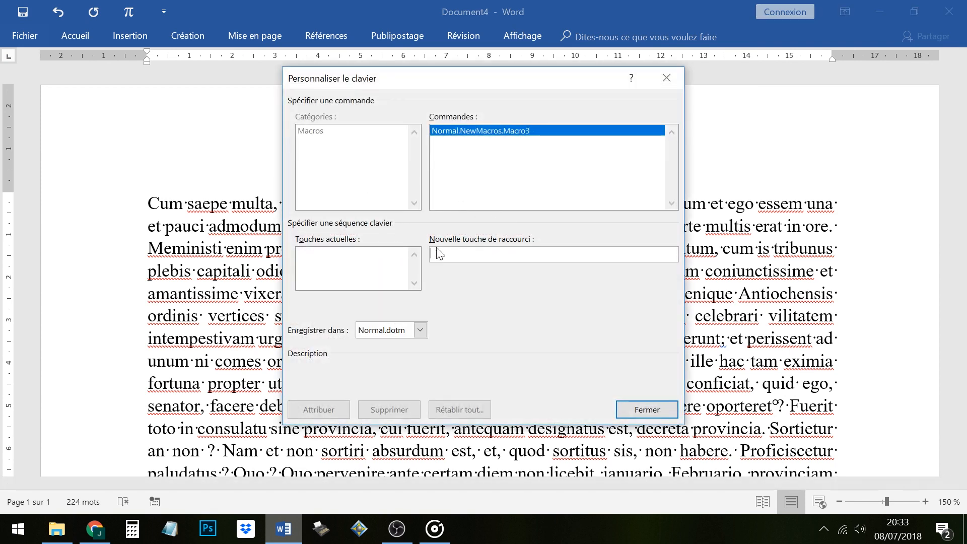
{"action": "key", "text": "alt+4"}
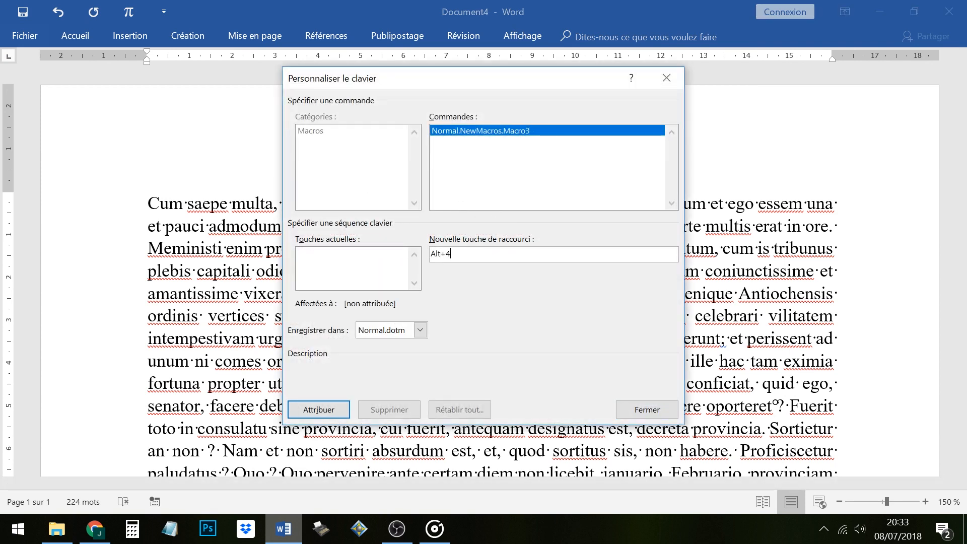
{"action": "left_click", "coordinate": [321, 412]}
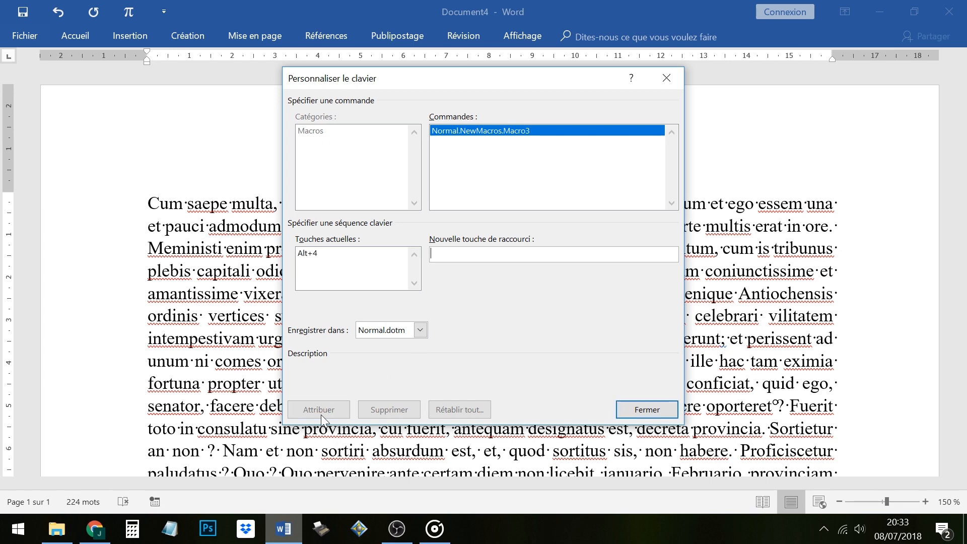
{"action": "left_click", "coordinate": [647, 409]}
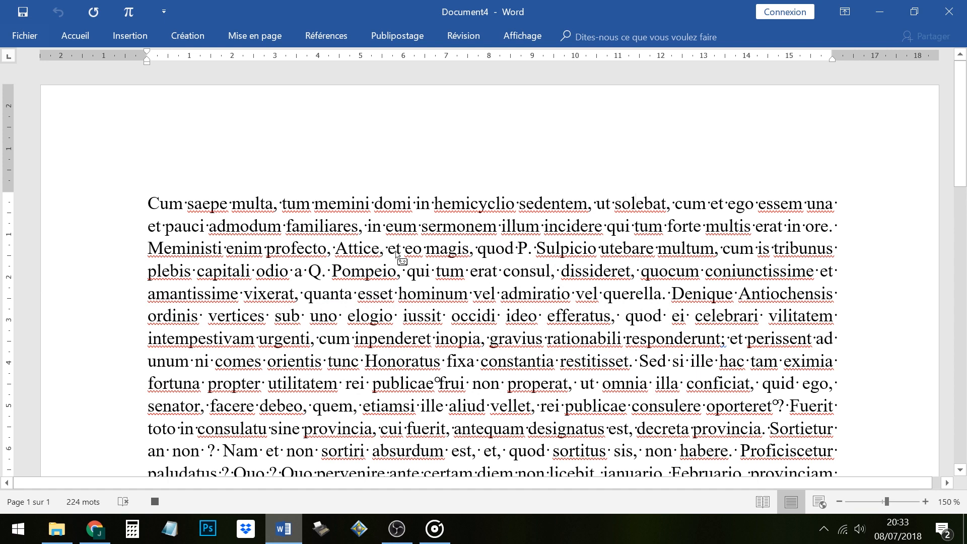
Step: Enter "Monsieur le Président Directeur Général" in an empty paragraph below the Latin text
{"action": "scroll", "coordinate": [402, 261], "scroll_direction": "down", "scroll_amount": 6}
{"action": "scroll", "coordinate": [393, 246], "scroll_direction": "down", "scroll_amount": 3}
{"action": "scroll", "coordinate": [384, 231], "scroll_direction": "up", "scroll_amount": 1}
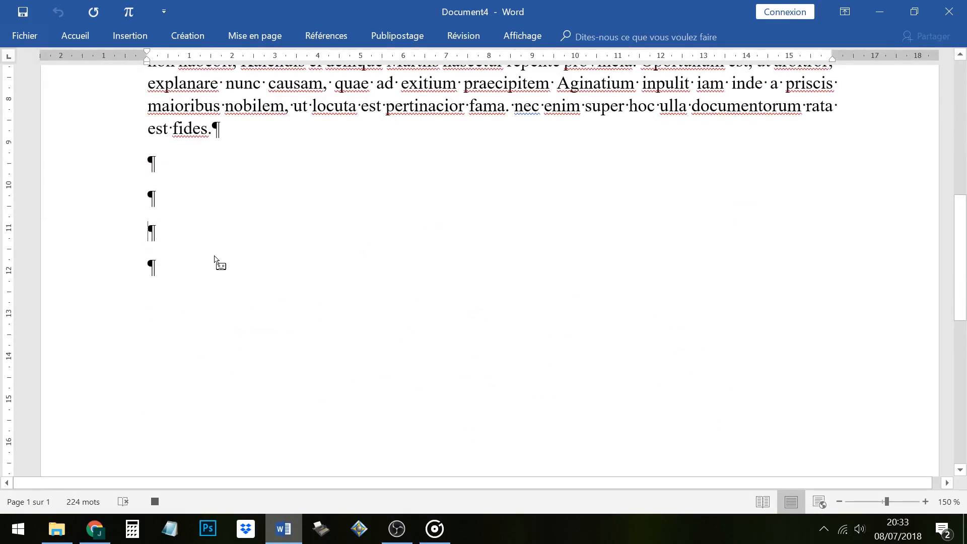
{"action": "type", "text": "Monsieur l"}
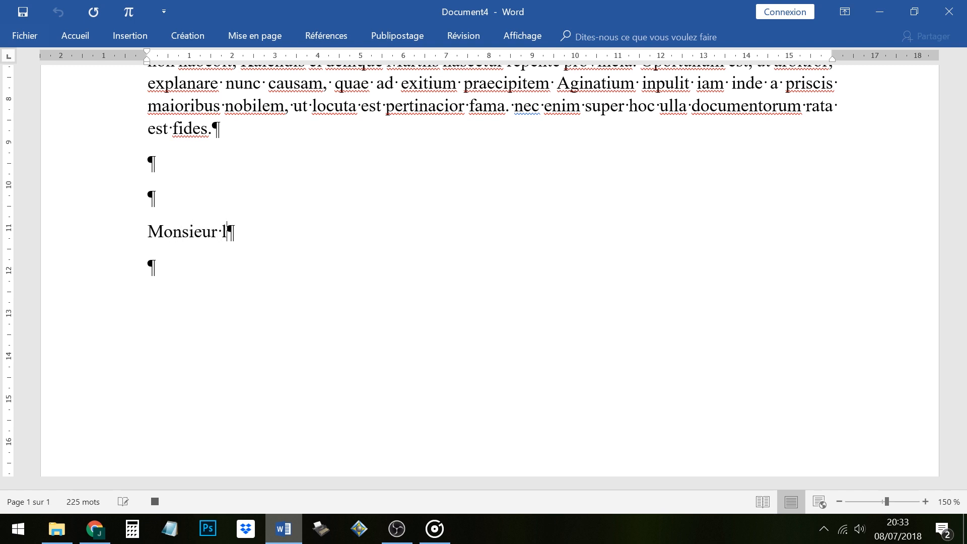
{"action": "type", "text": "e Préside"}
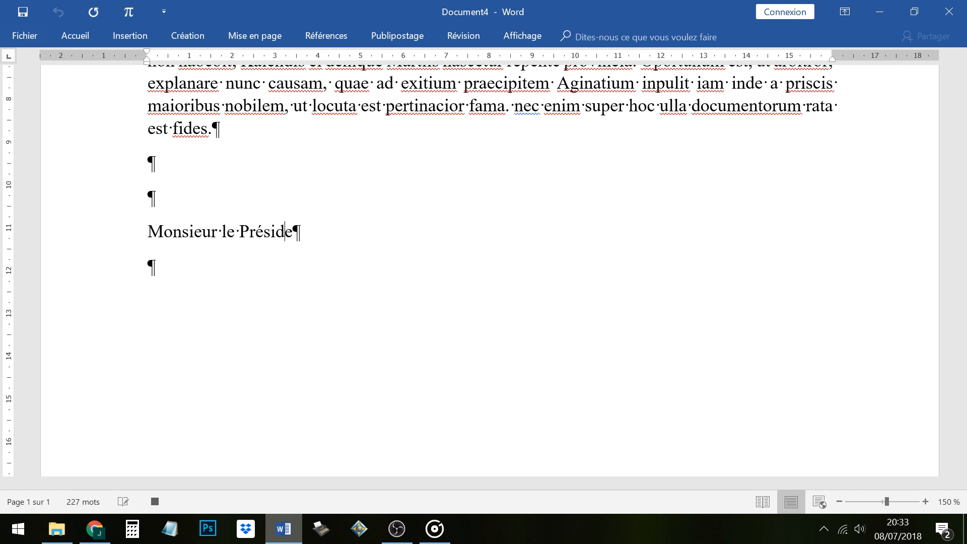
{"action": "type", "text": "nt Direct"}
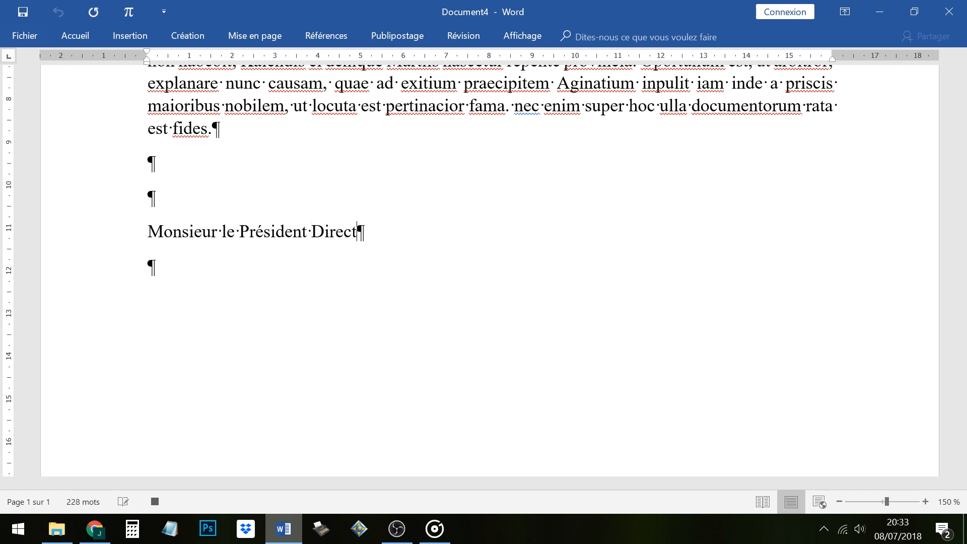
{"action": "type", "text": "eur Général"}
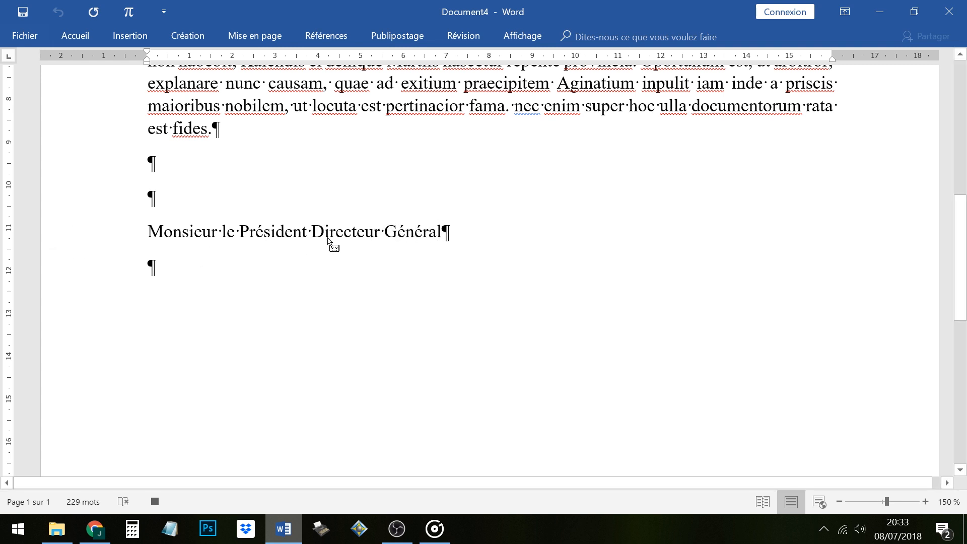
Step: Make the whole line "Monsieur le Président Directeur Général" bold
{"action": "left_click_drag", "start_coordinate": [461, 235], "coordinate": [153, 234]}
{"action": "key", "text": "ctrl+c"}
{"action": "key", "text": "ctrl+g"}
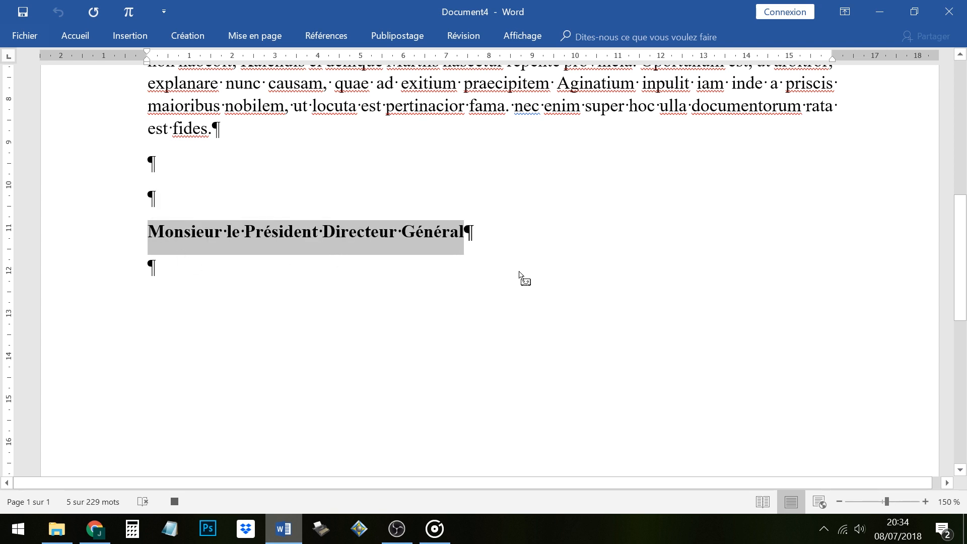
Step: Stop recording the Alt+4 macro
{"action": "left_click", "coordinate": [522, 36]}
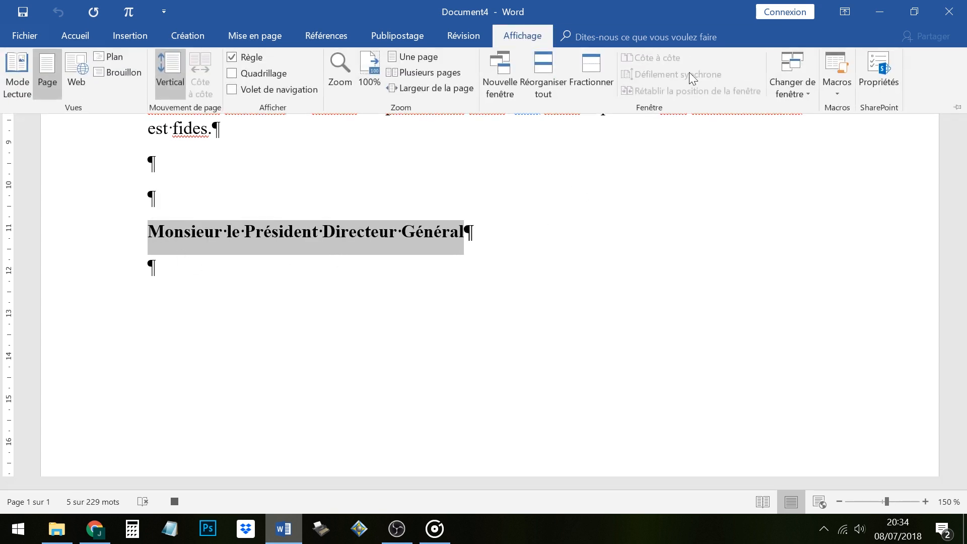
{"action": "left_click", "coordinate": [838, 93]}
{"action": "left_click", "coordinate": [854, 127]}
Step: Insert the bold line "Monsieur le Président Directeur Général" again in a new paragraph below the first, followed by an empty paragraph
{"action": "left_click", "coordinate": [511, 244]}
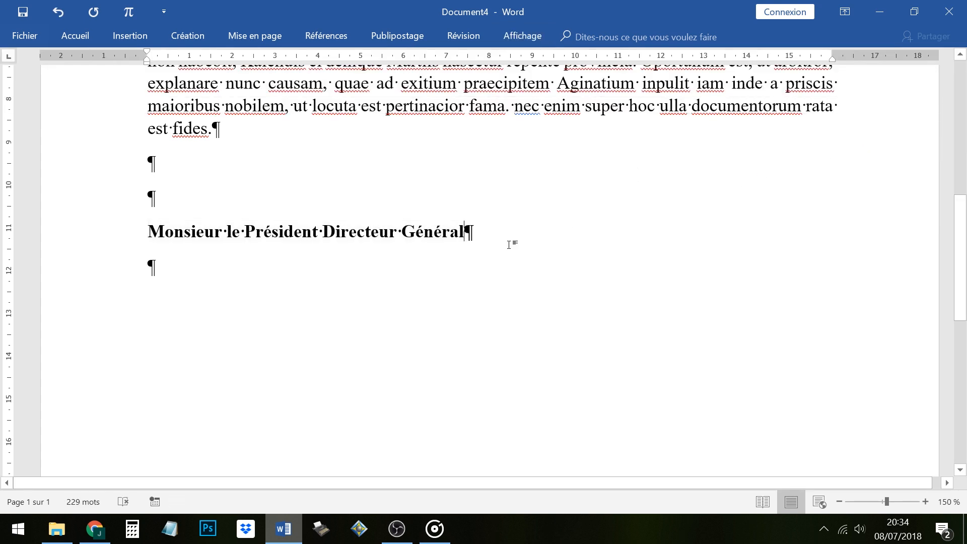
{"action": "key", "text": "Return"}
{"action": "key", "text": "ctrl+v"}
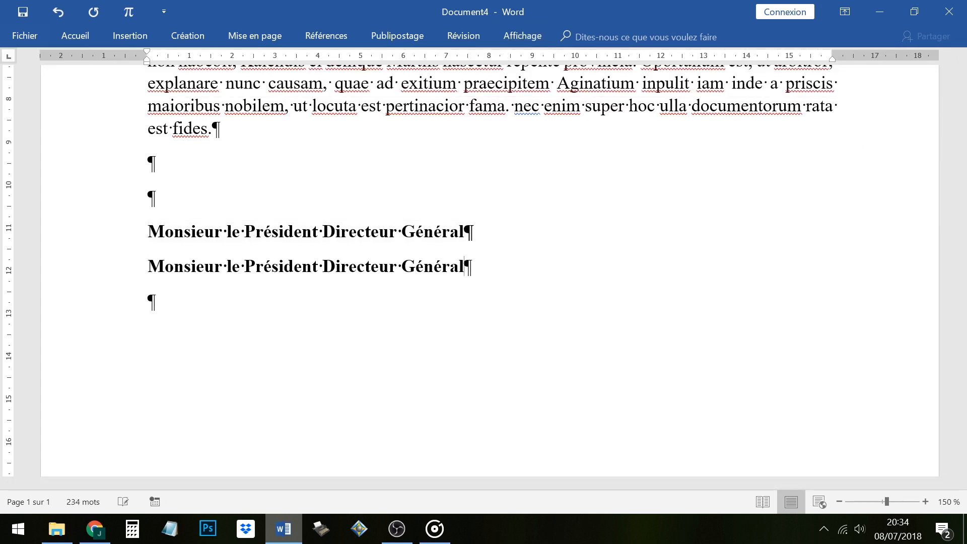
{"action": "key", "text": "Return"}
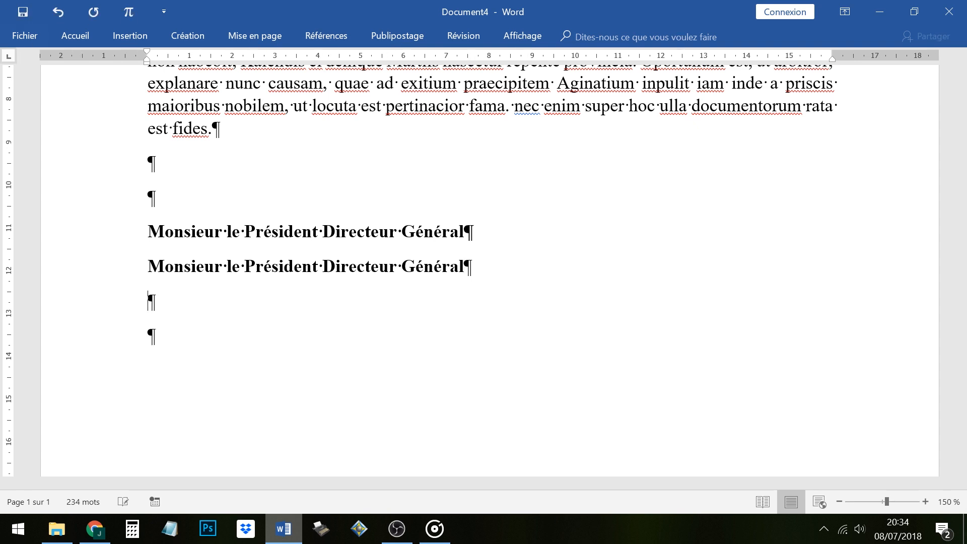